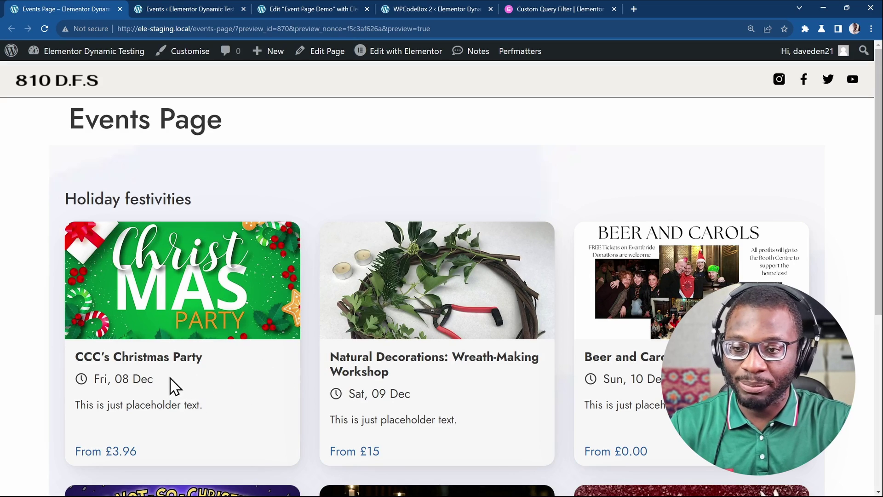
Scroll the Events list to review all 12 events and their Start Dates.
scroll(447, 404, down, 6)
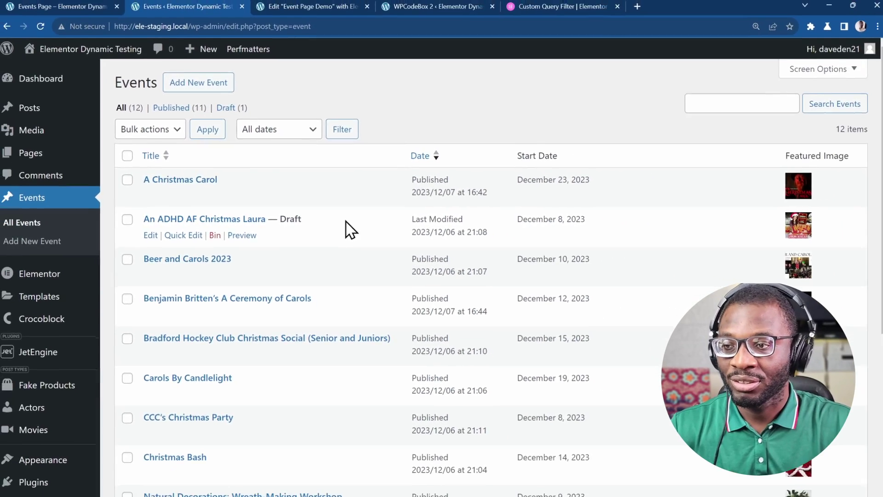
scroll(51, 400, down, 3)
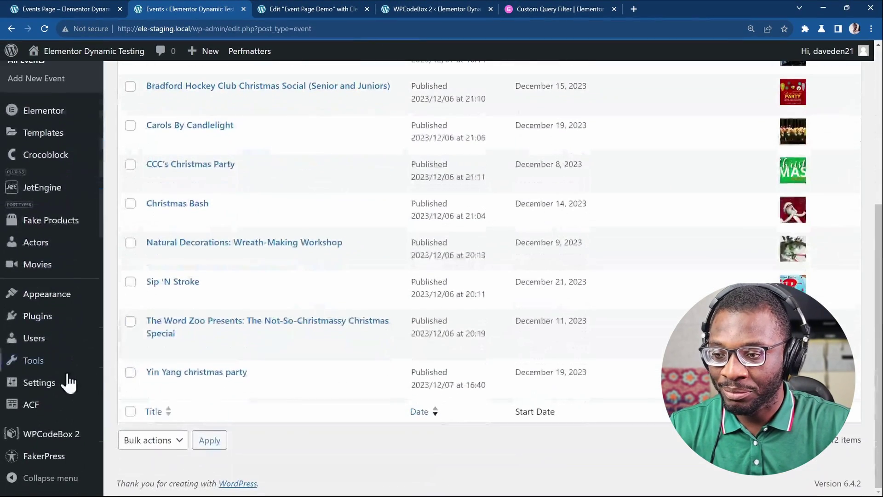
Check in ACF's Events Fields group that start_date is a Date Picker, then return to the Event Page Demo editor.
mouse_move(62, 412)
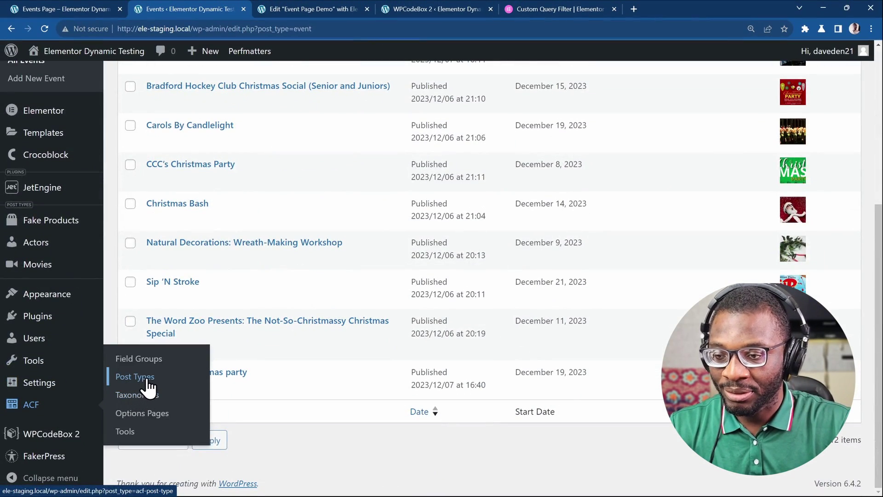
click(128, 378)
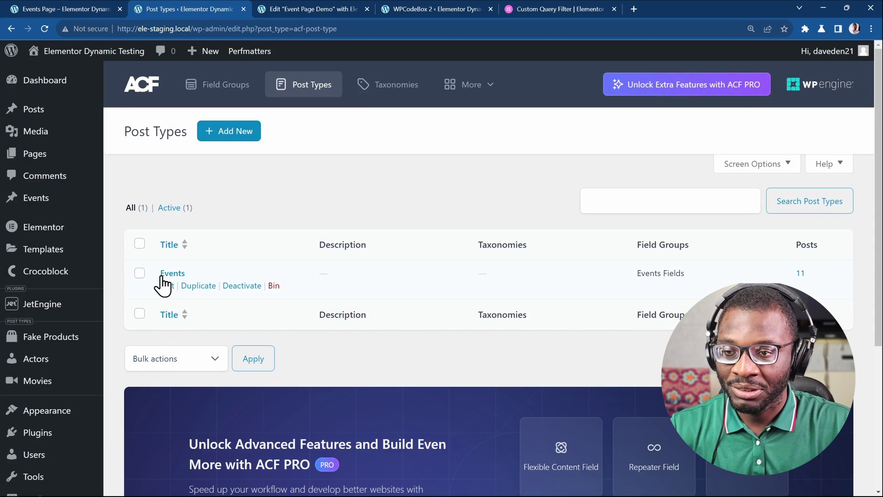
scroll(165, 294, down, 1)
scroll(165, 304, down, 4)
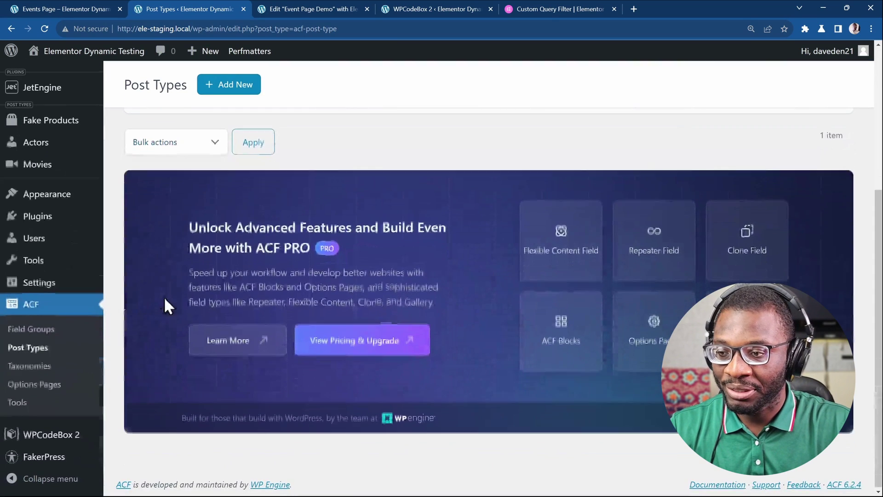
click(31, 328)
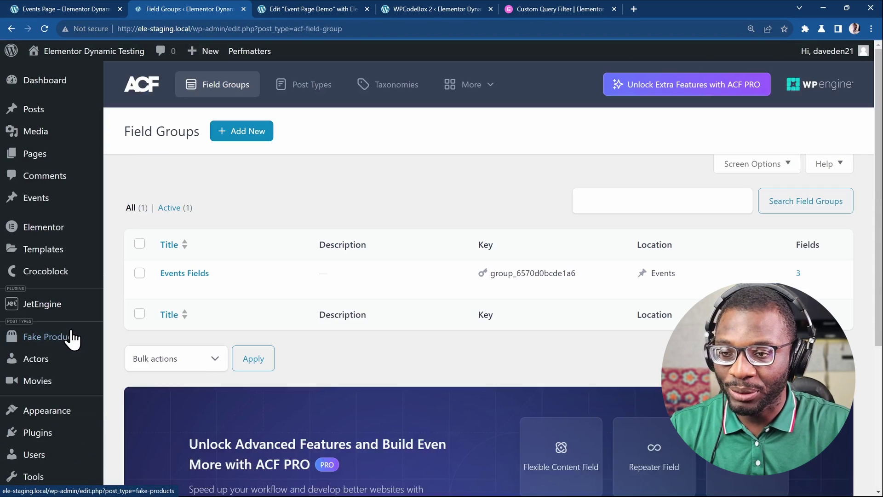
click(202, 274)
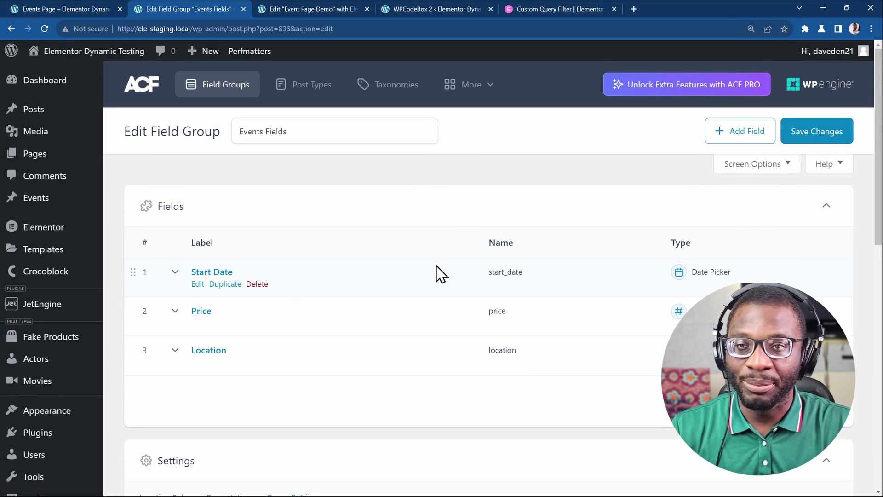
click(322, 10)
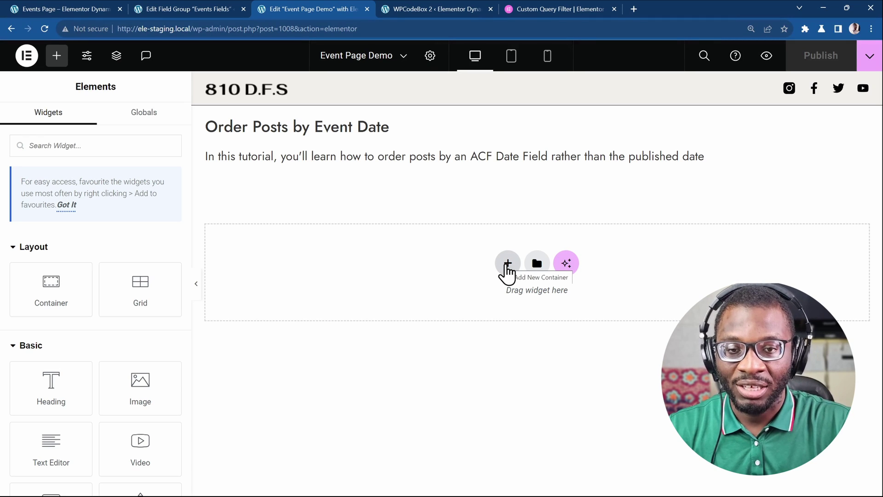
Add a single-column flexbox container below the introduction text.
click(508, 263)
click(494, 314)
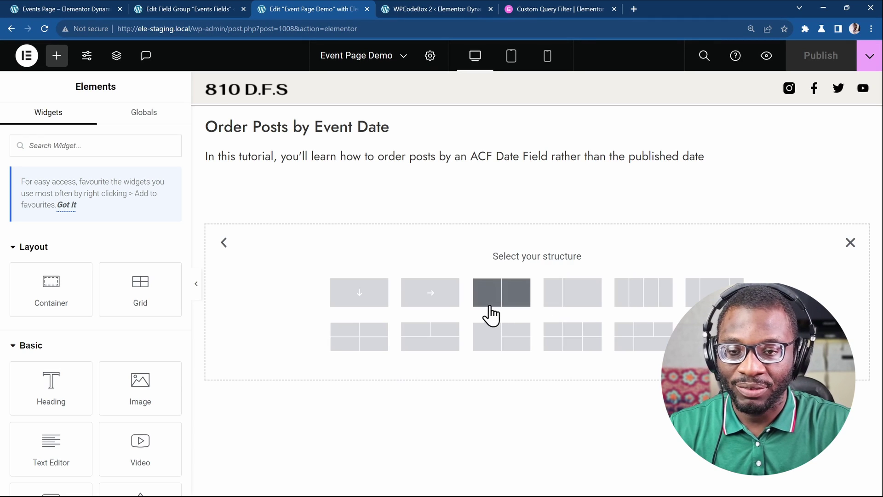
click(364, 298)
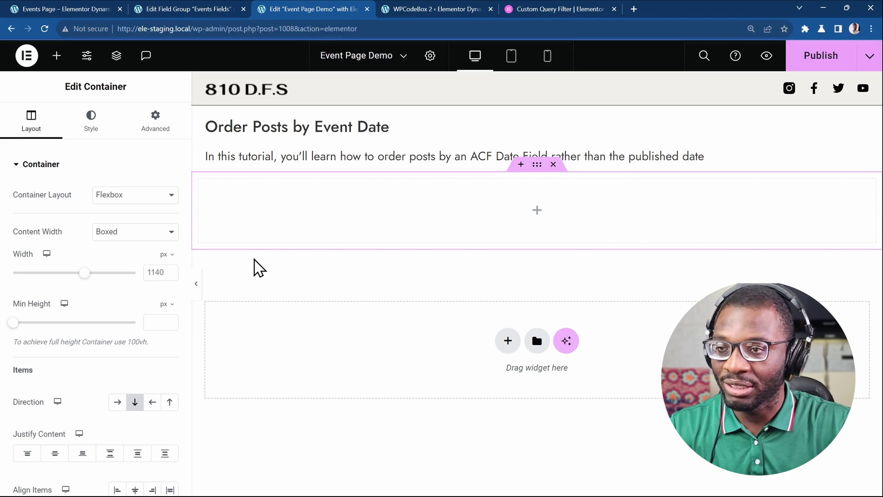
Search the widgets for 'loop' and drop a Loop Grid into the new container.
click(57, 57)
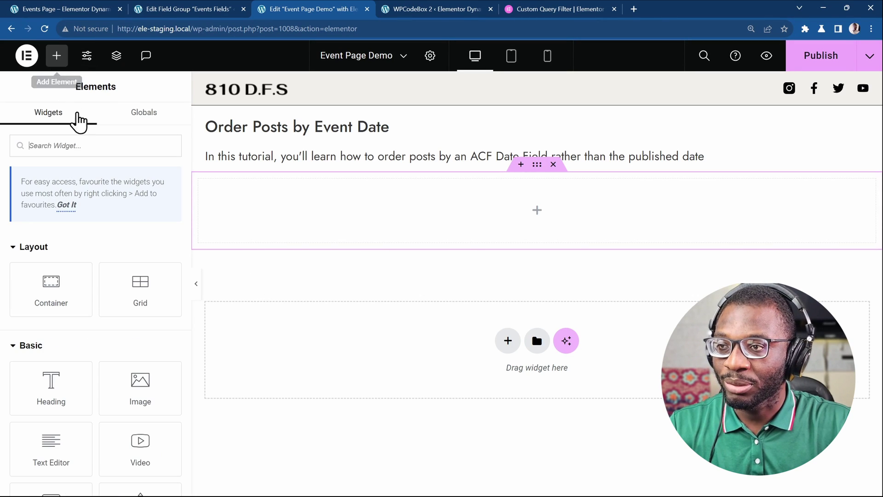
click(83, 147)
text(loop)
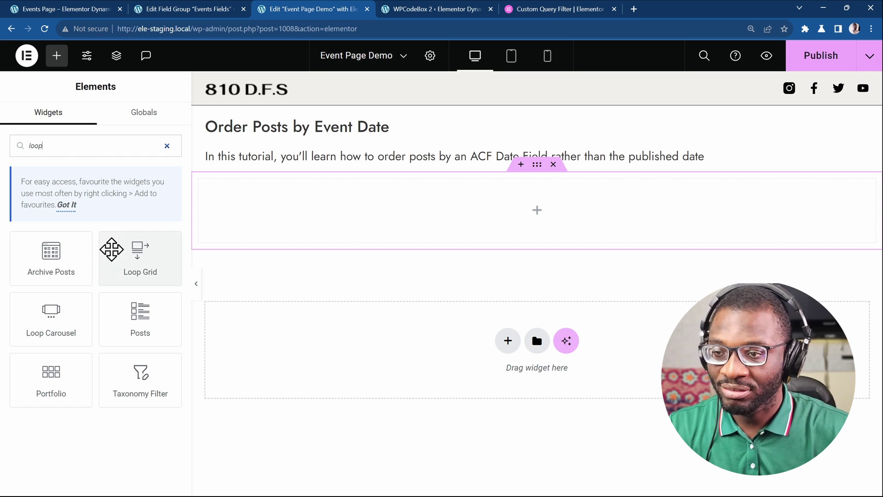
drag(112, 249, 302, 205)
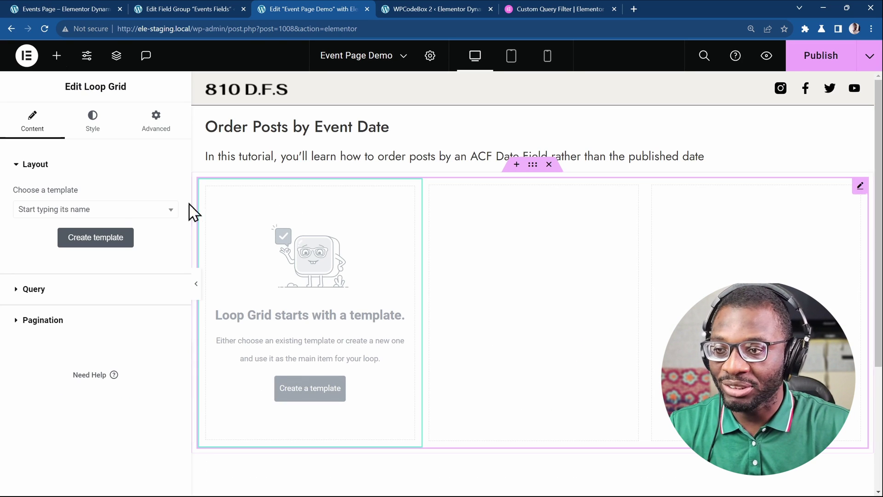
Set the Loop Grid's template to the Events Loop Template.
click(108, 210)
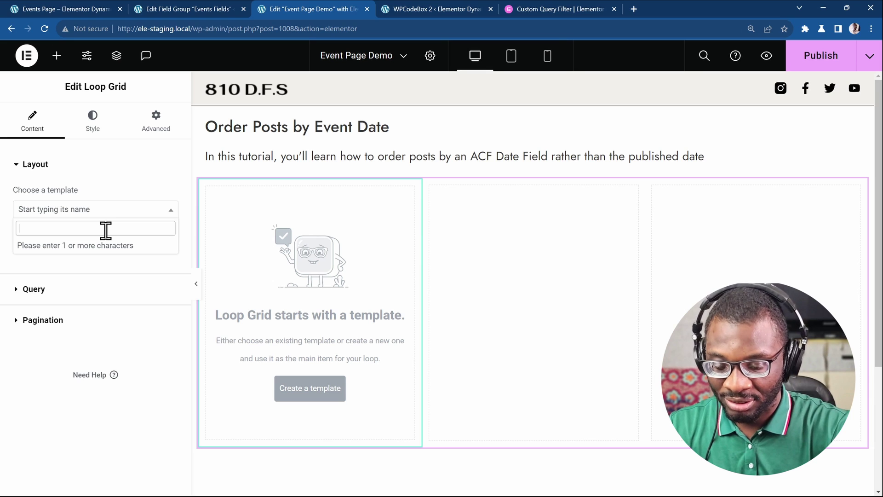
text(eve)
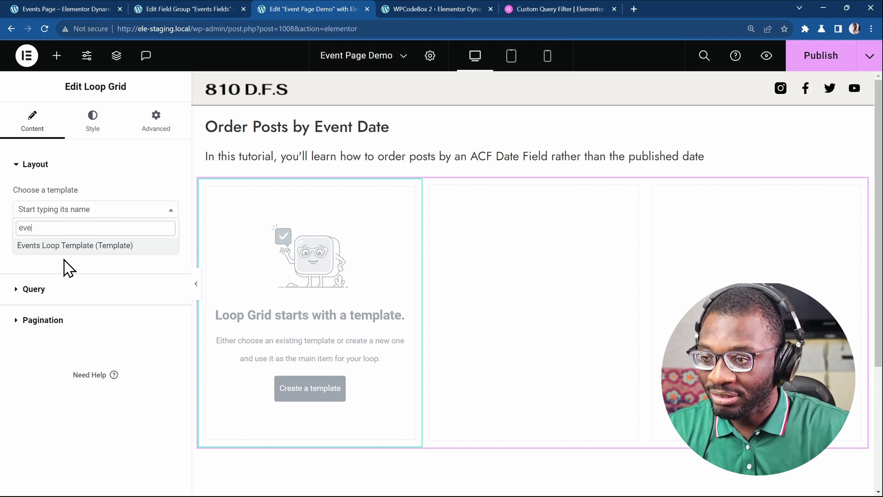
click(69, 247)
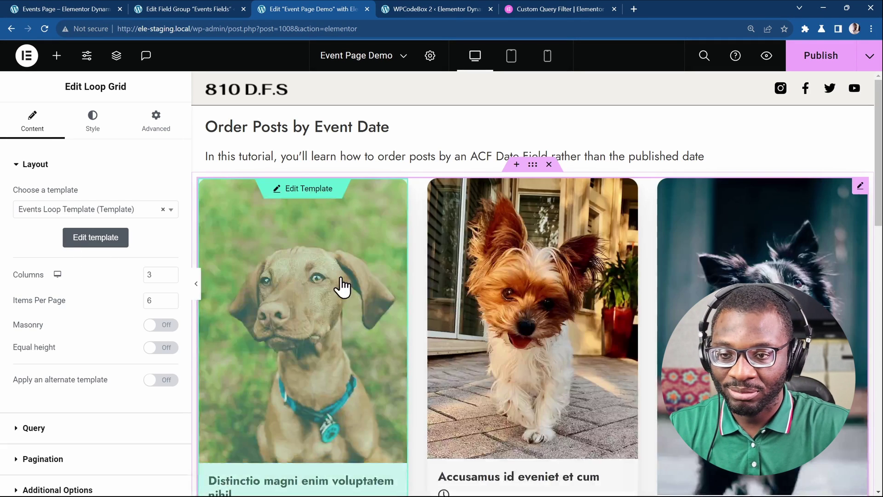
Set the grid's query source to Events and publish the page.
scroll(578, 306, down, 3)
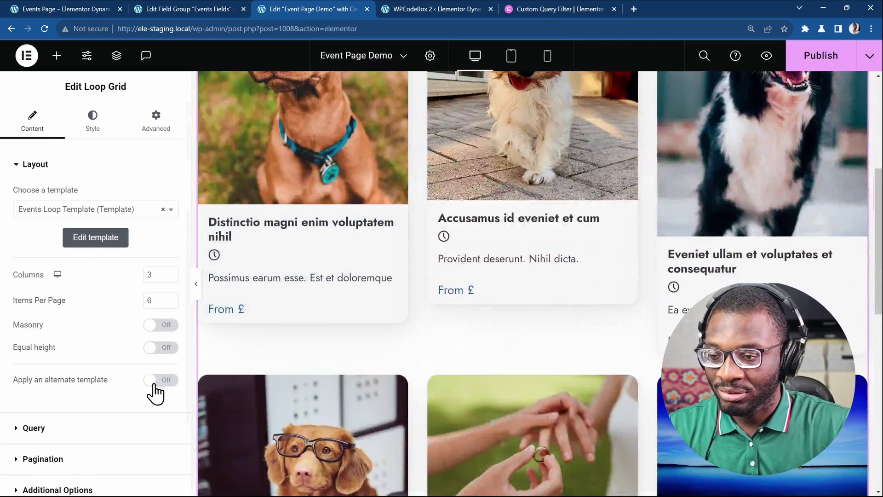
click(73, 428)
click(133, 227)
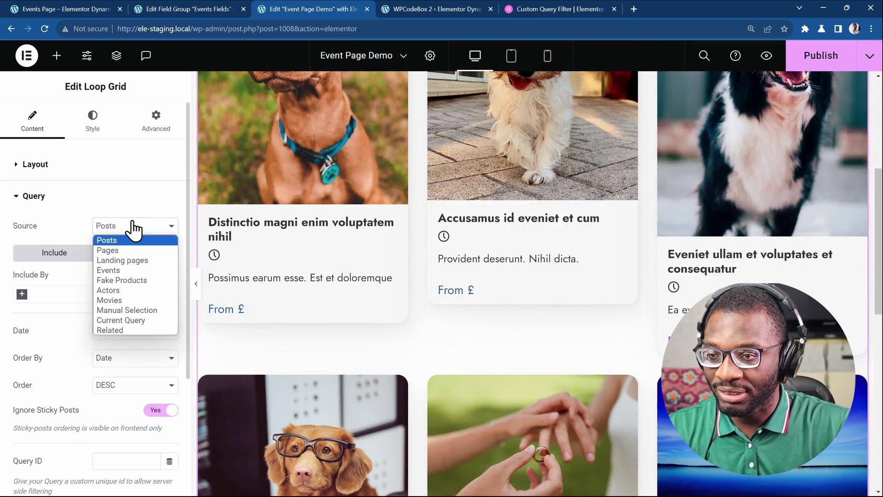
click(131, 270)
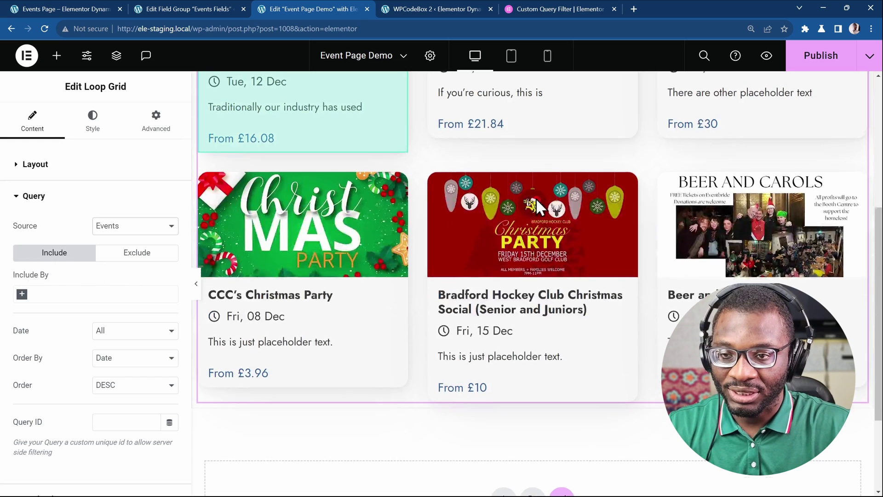
scroll(535, 202, up, 5)
click(819, 57)
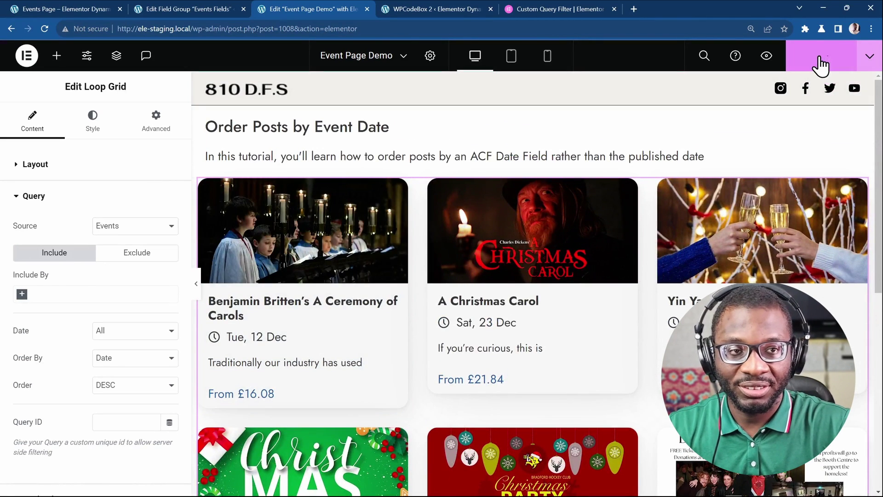
Preview the page, confirm the cards aren't sorted by start date, and return to Elementor.
click(766, 56)
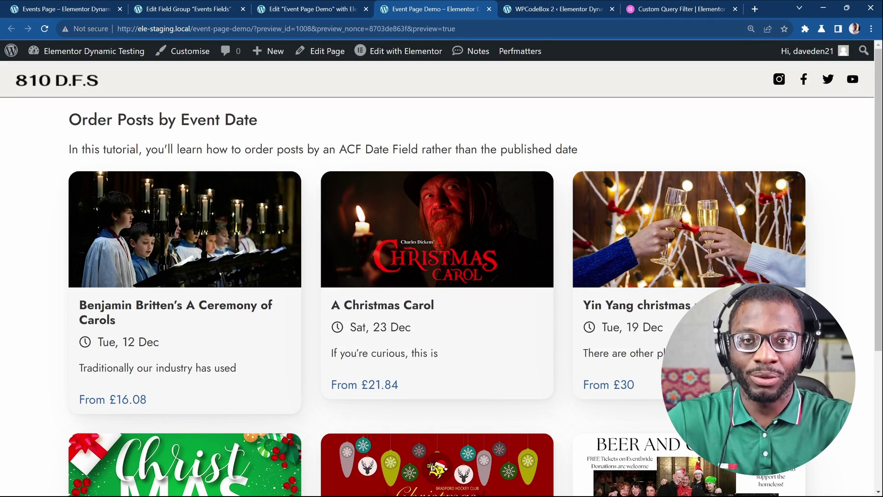
scroll(440, 348, down, 2)
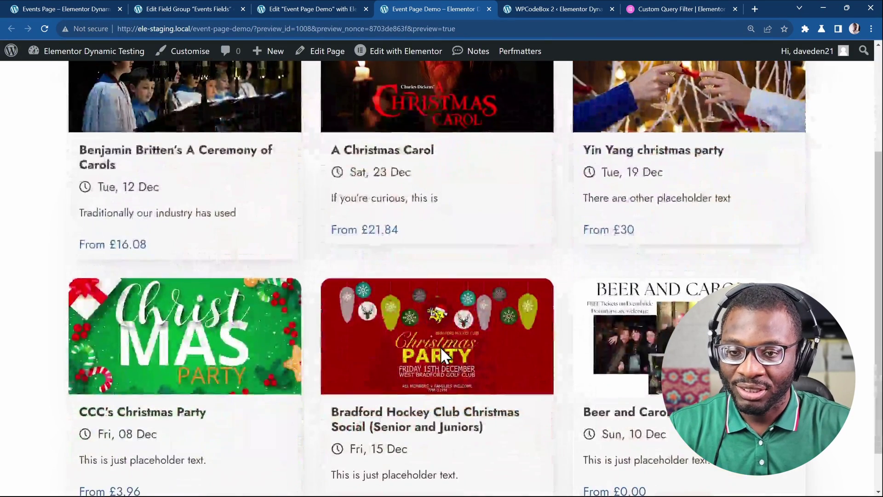
scroll(441, 348, up, 2)
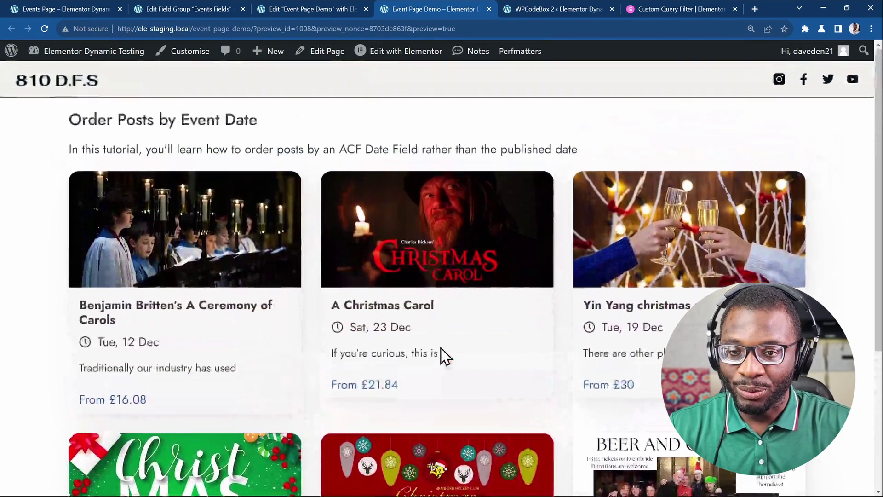
click(300, 6)
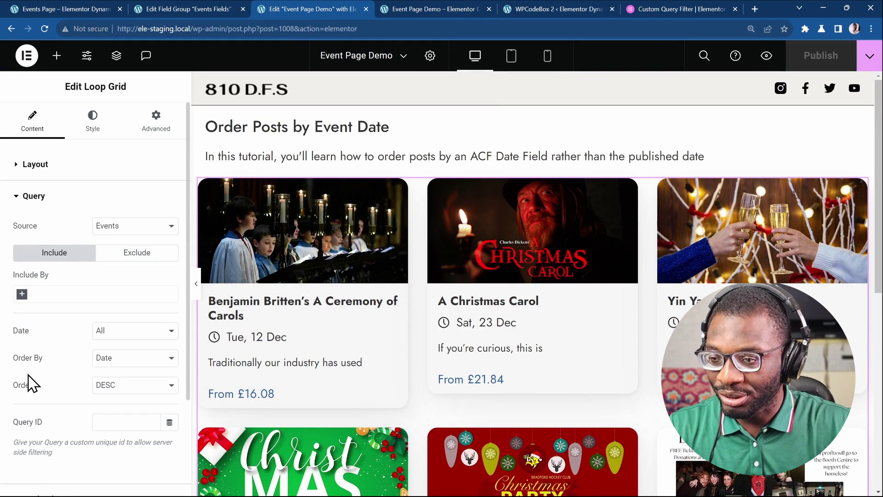
click(147, 361)
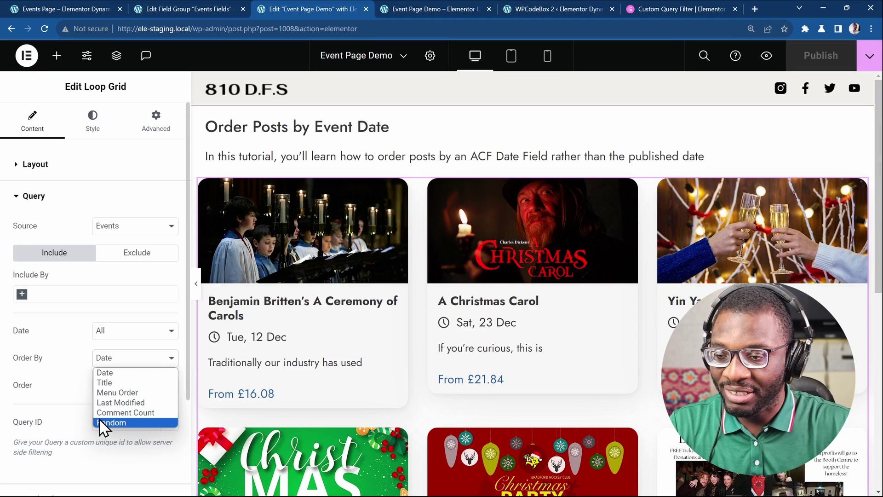
click(70, 358)
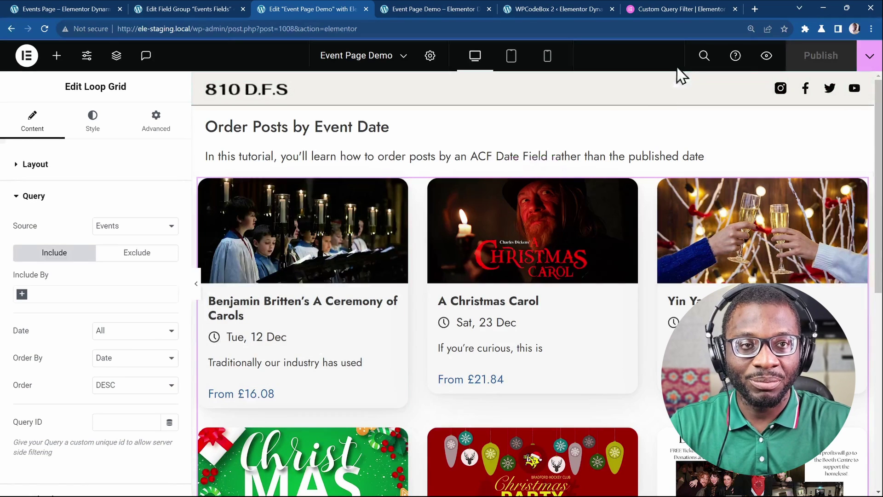
Read through the Custom Query Filter docs and their metadata filtering example.
click(661, 13)
scroll(556, 156, up, 8)
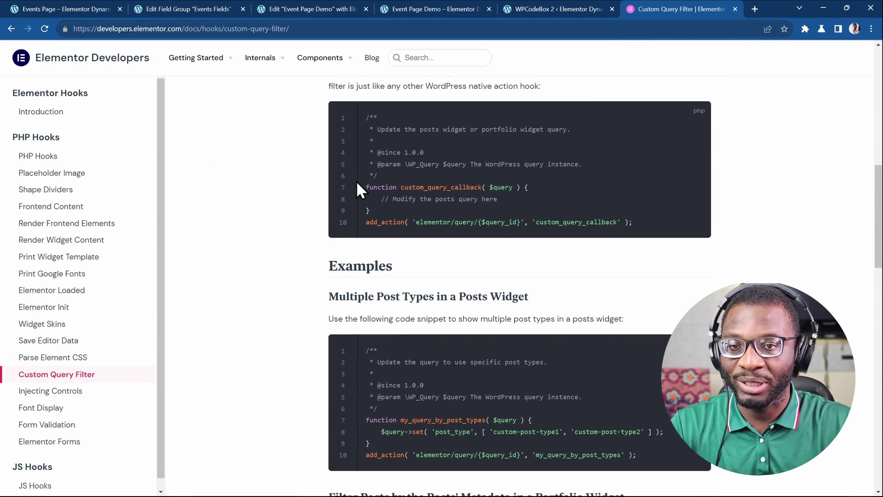
scroll(357, 187, up, 2)
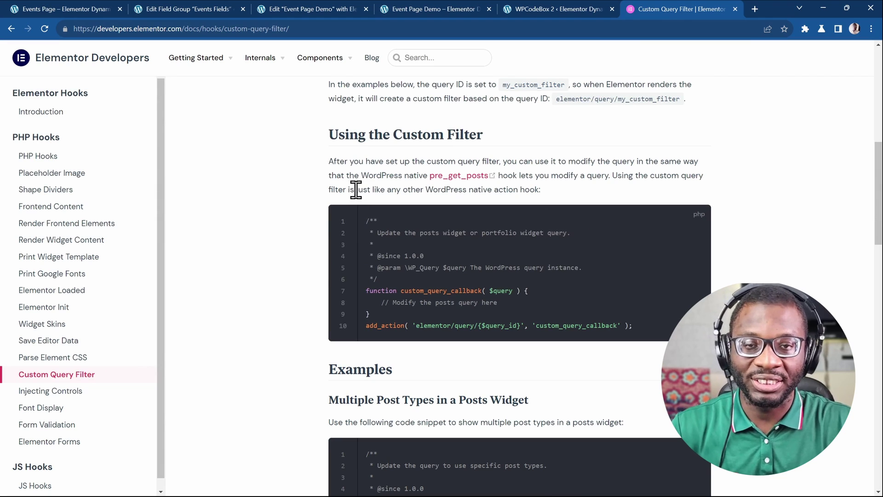
scroll(358, 198, down, 5)
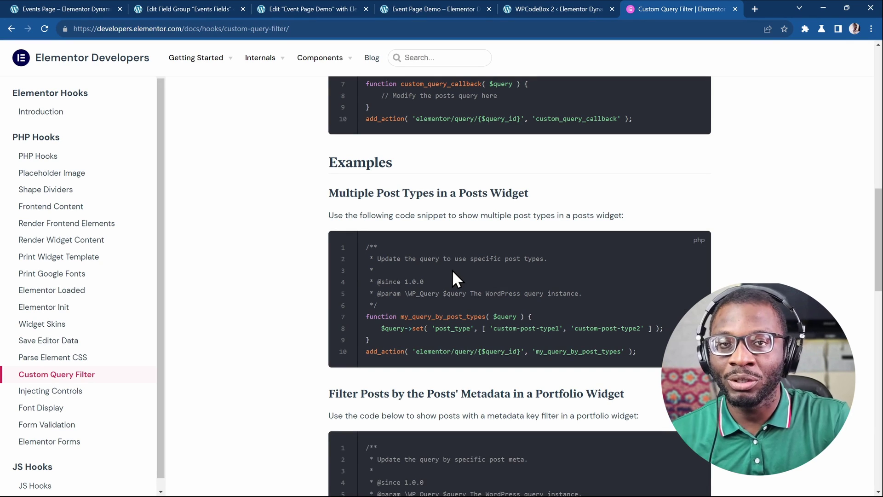
scroll(452, 270, down, 3)
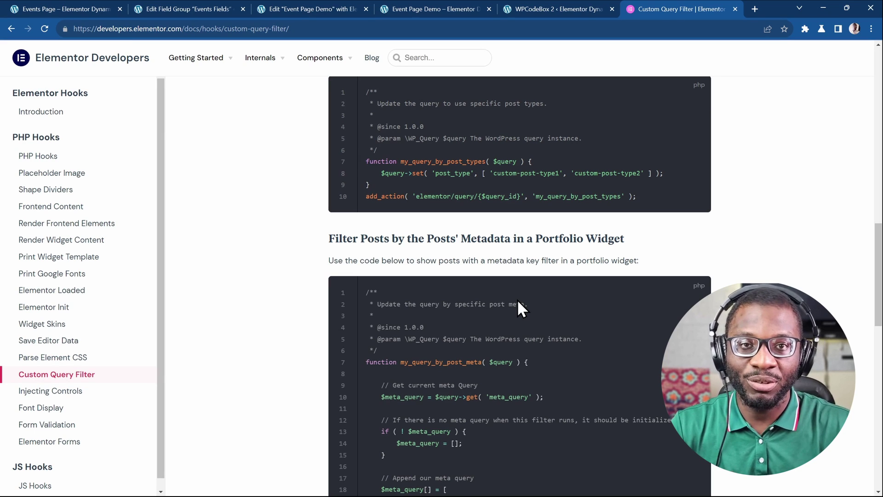
Open the 'Elementor Loop Query by Event Date' snippet in WPCodeBox and copy its dd_event_date query ID.
click(542, 5)
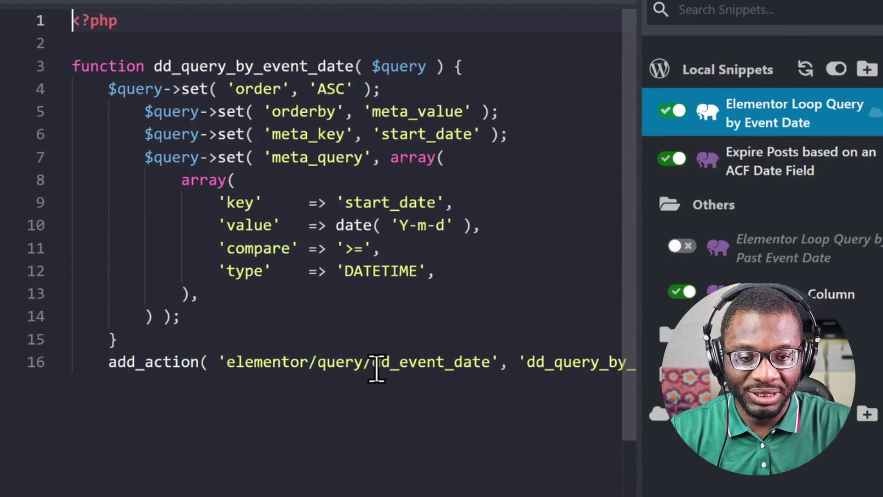
drag(372, 363, 489, 363)
key(ctrl+c)
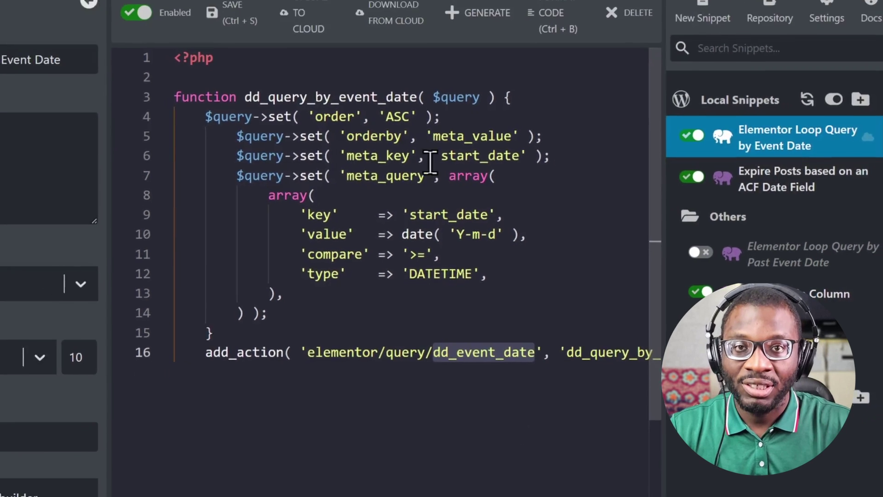
Paste dd_event_date into the Loop Grid's Query ID field and publish the page.
click(399, 9)
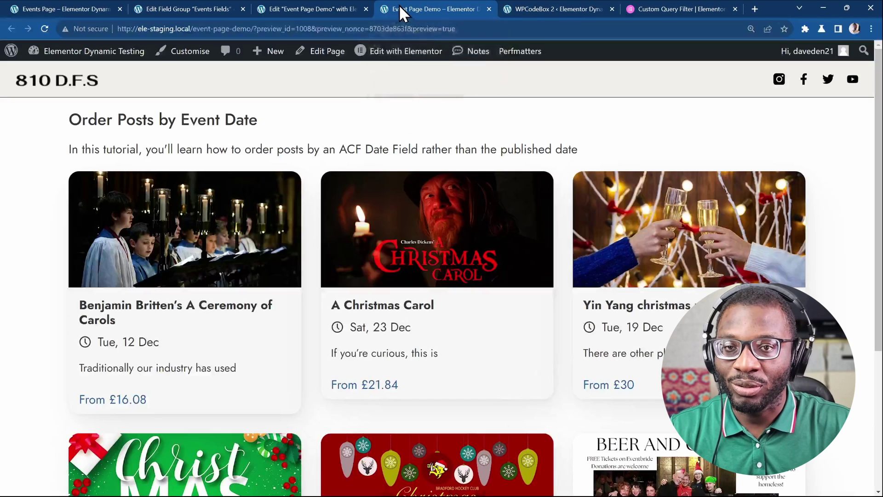
click(348, 10)
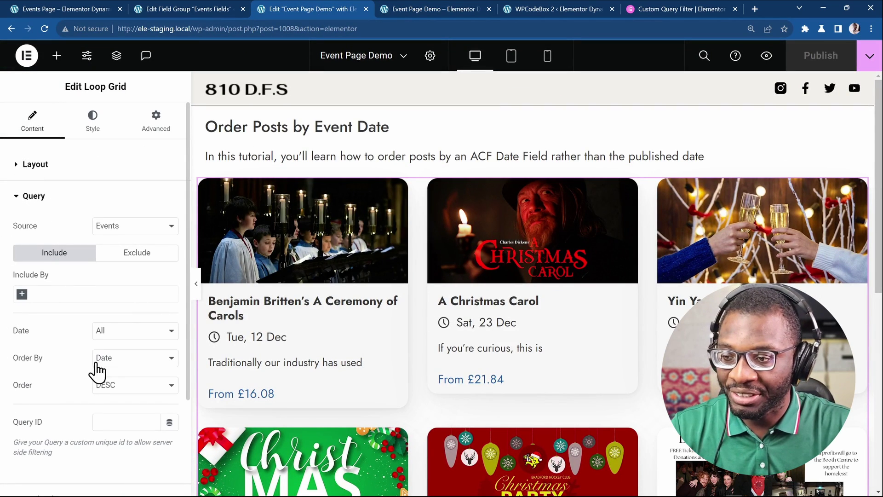
click(129, 422)
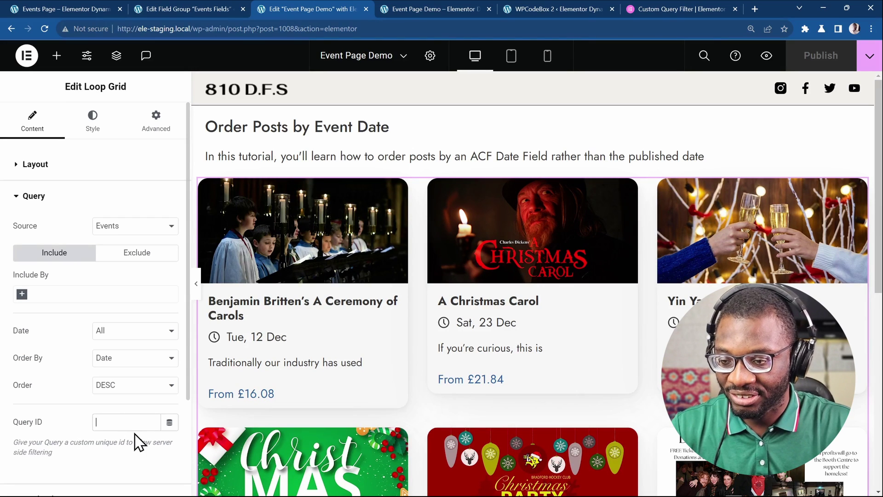
key(ctrl+v)
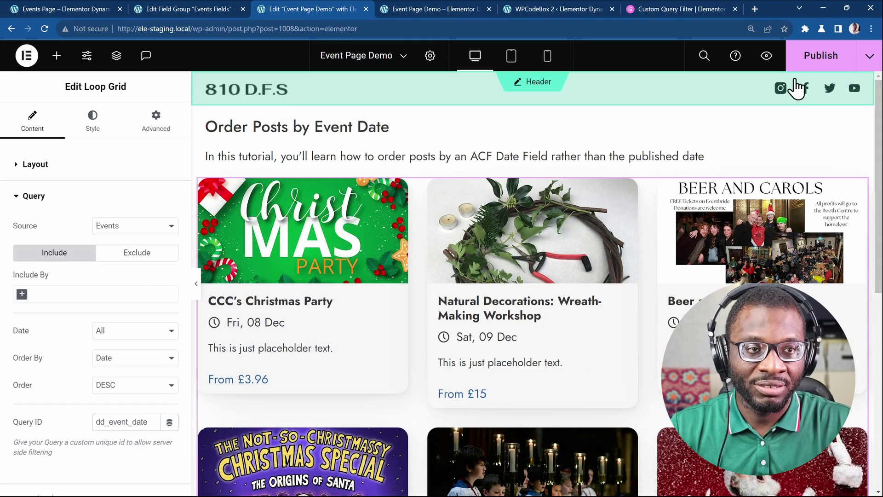
click(814, 56)
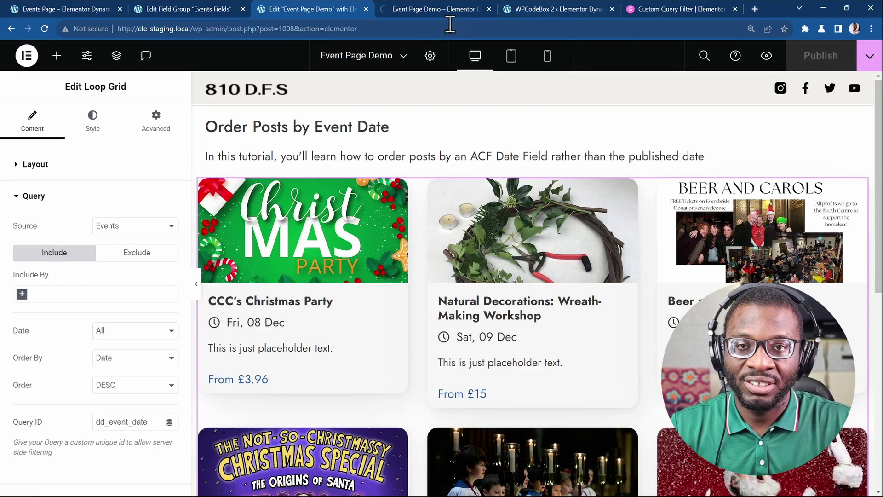
Reload the preview and check the cards run Fri 08 Dec, Sat 09 Dec, Sun 10 Dec.
click(435, 10)
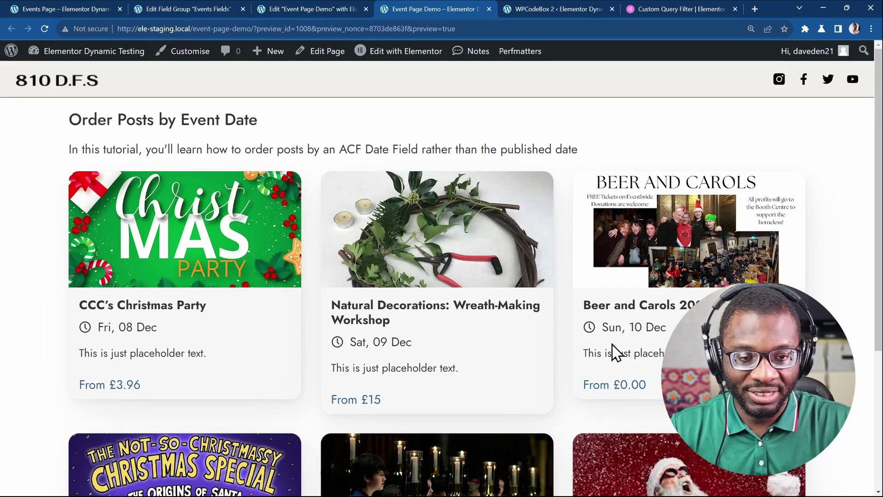
scroll(487, 357, down, 5)
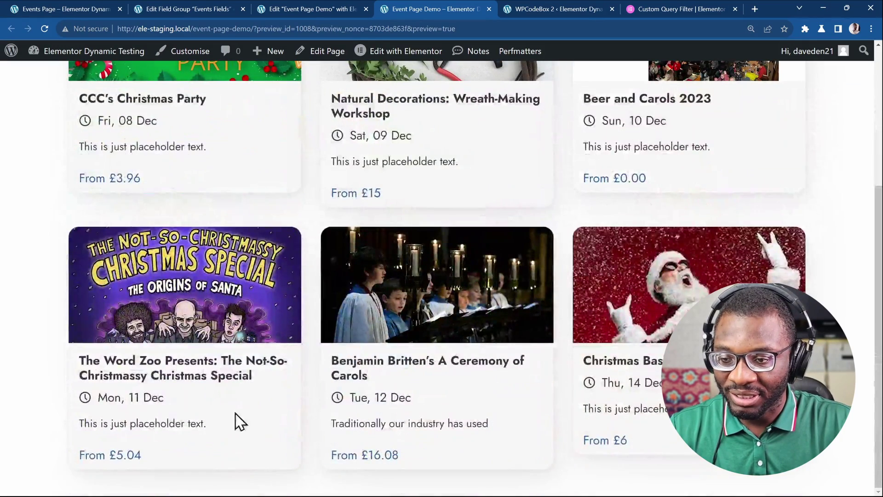
scroll(264, 360, up, 5)
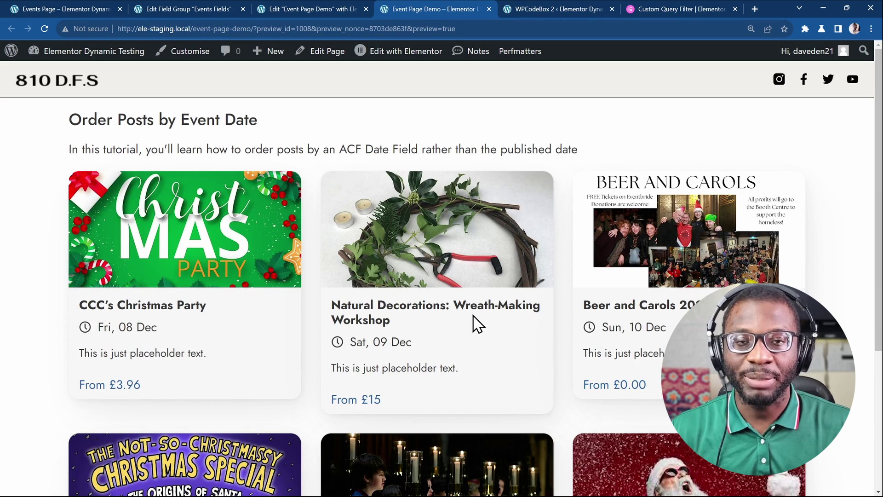
click(542, 9)
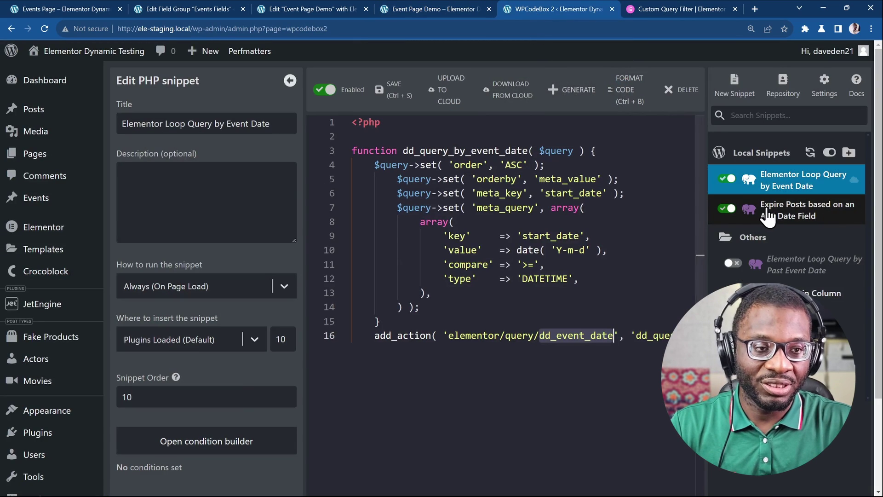
mouse_move(798, 239)
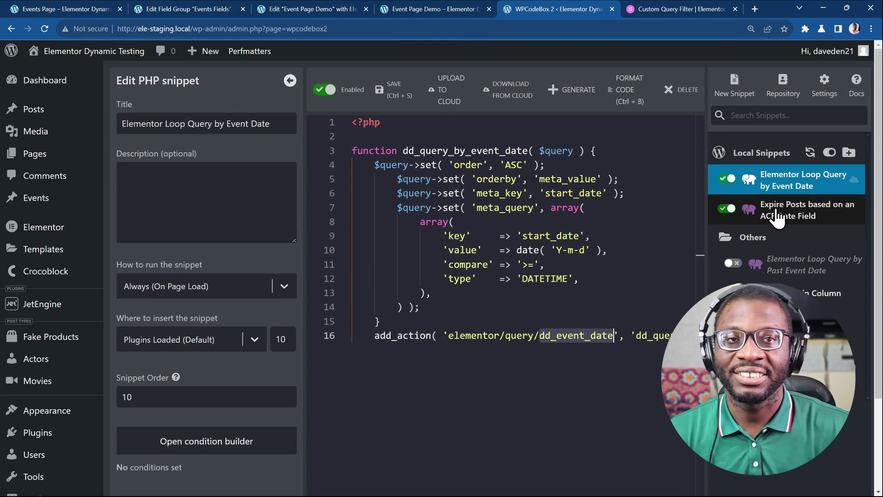
click(434, 6)
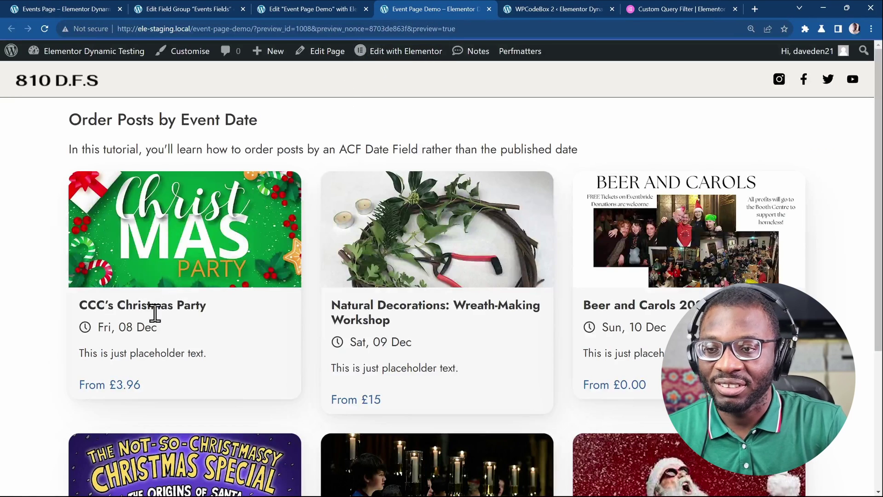